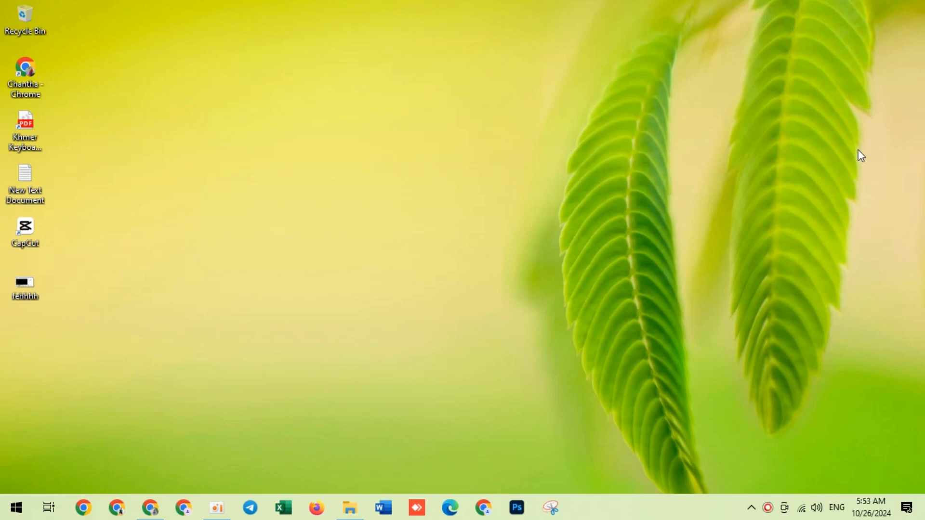
# Step: Search Windows for "windows security" and open the Windows Security app
pyautogui.click(16, 508)
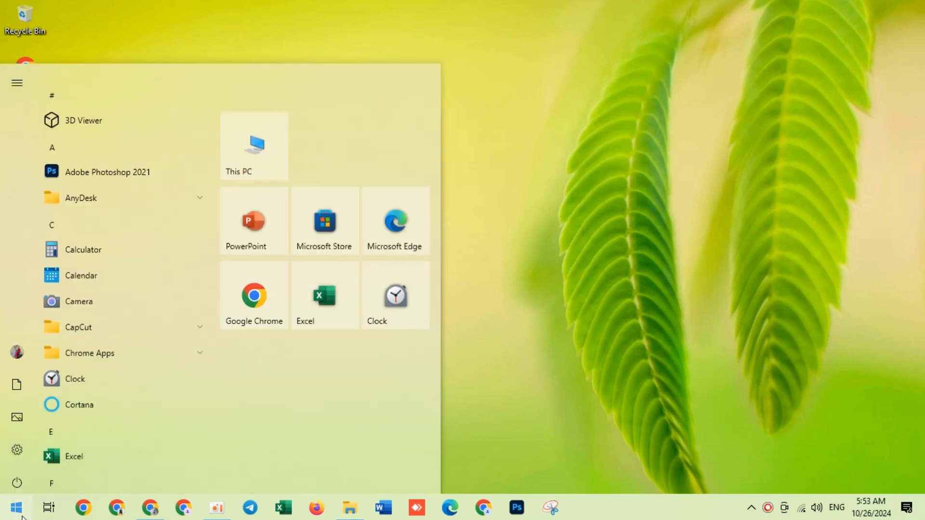
pyautogui.write('windows')
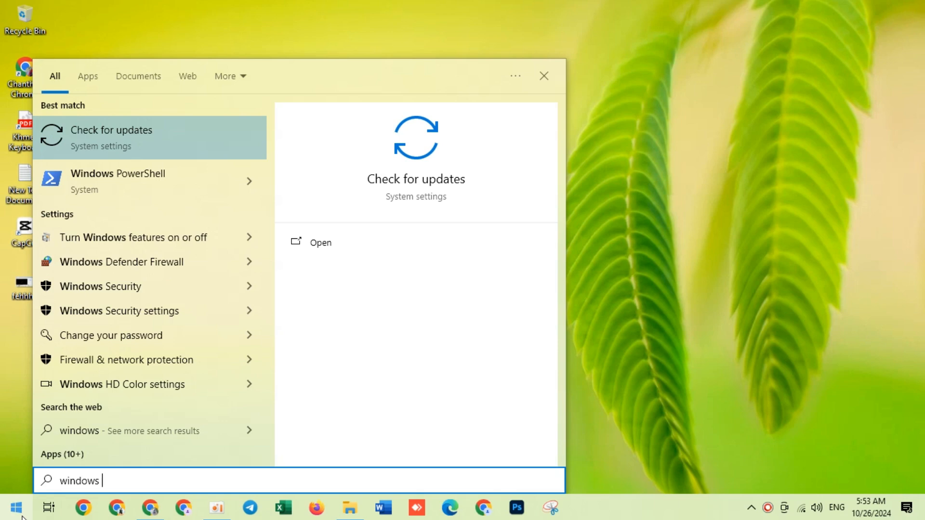
pyautogui.write(' settin')
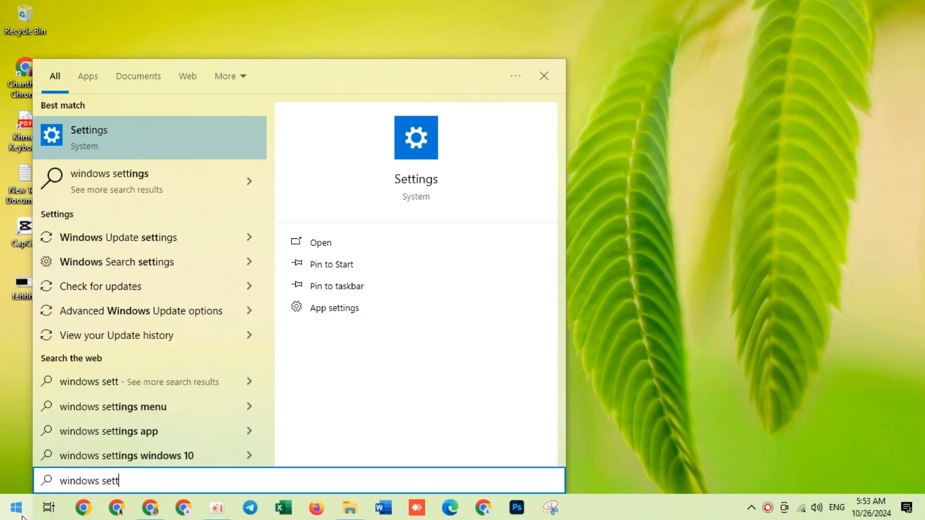
pyautogui.press('BackSpace')
pyautogui.press('BackSpace')
pyautogui.press('BackSpace')
pyautogui.press('BackSpace')
pyautogui.press('BackSpace')
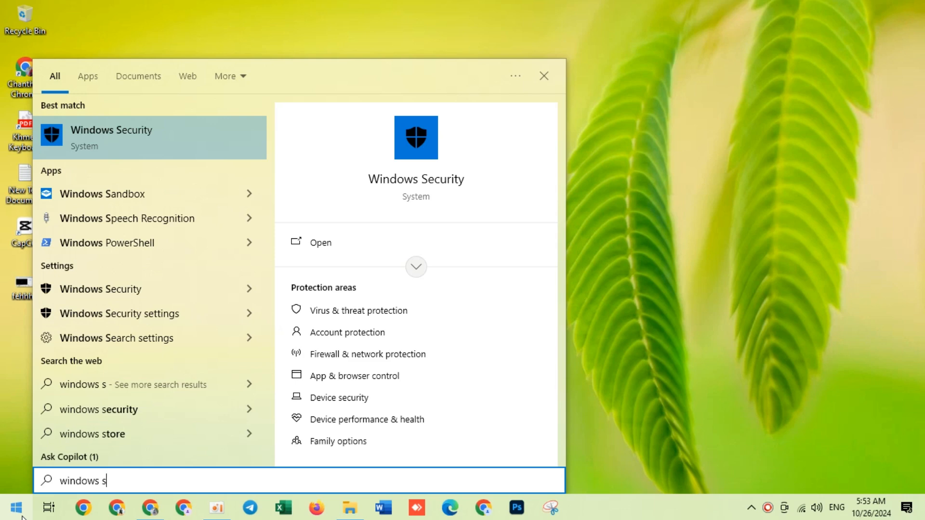
pyautogui.write('ecu')
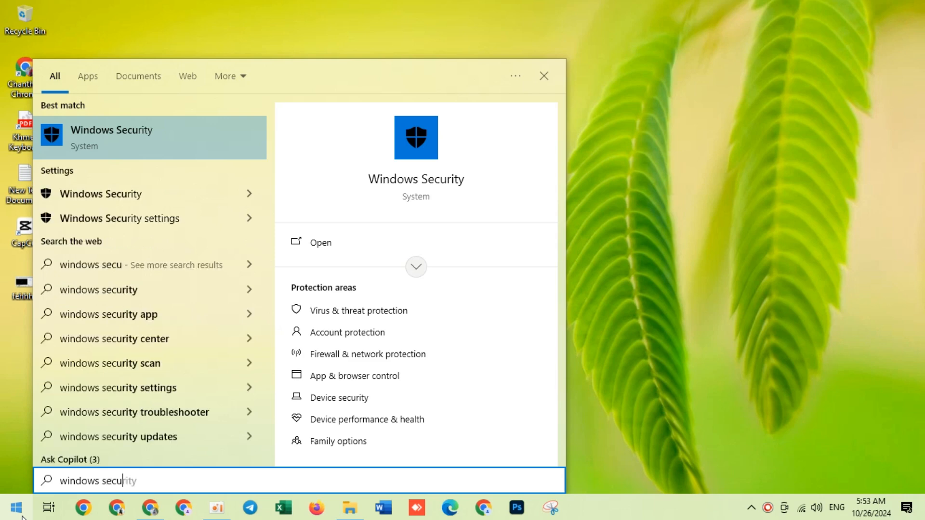
pyautogui.write('r')
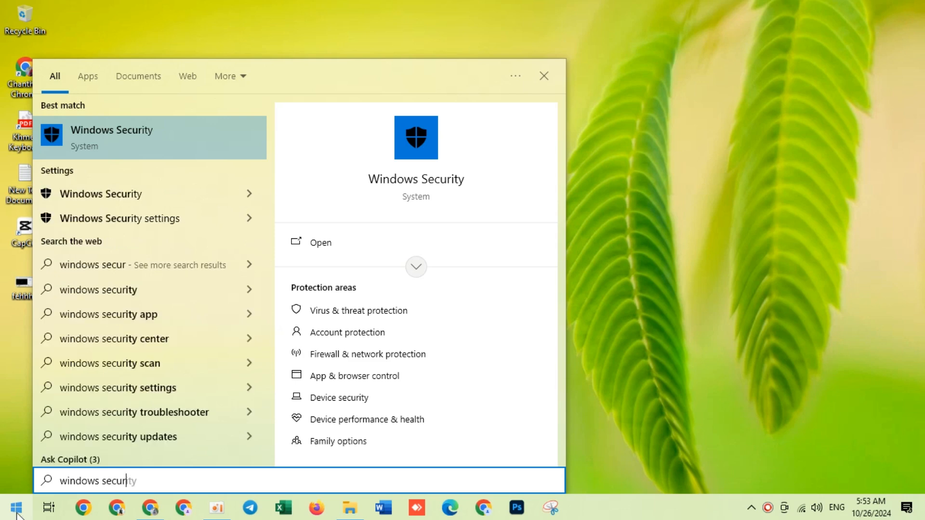
pyautogui.write('ity')
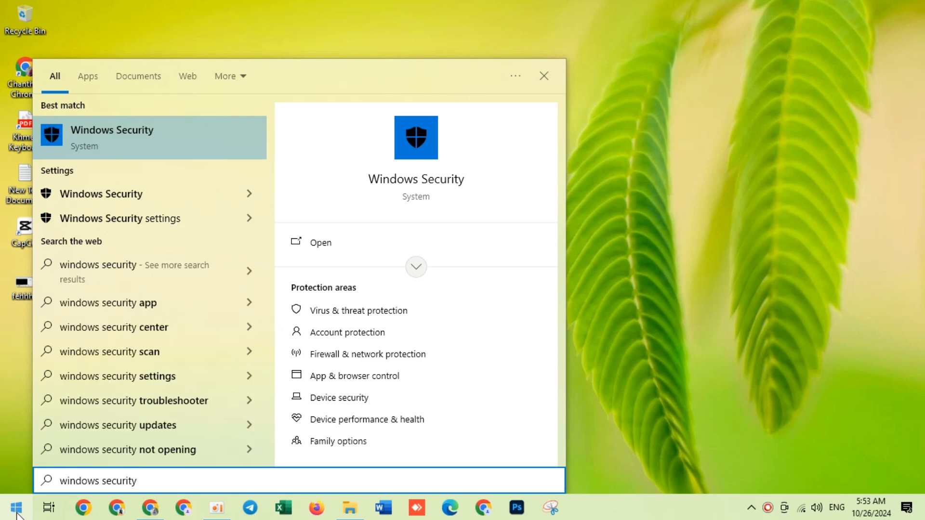
pyautogui.click(195, 153)
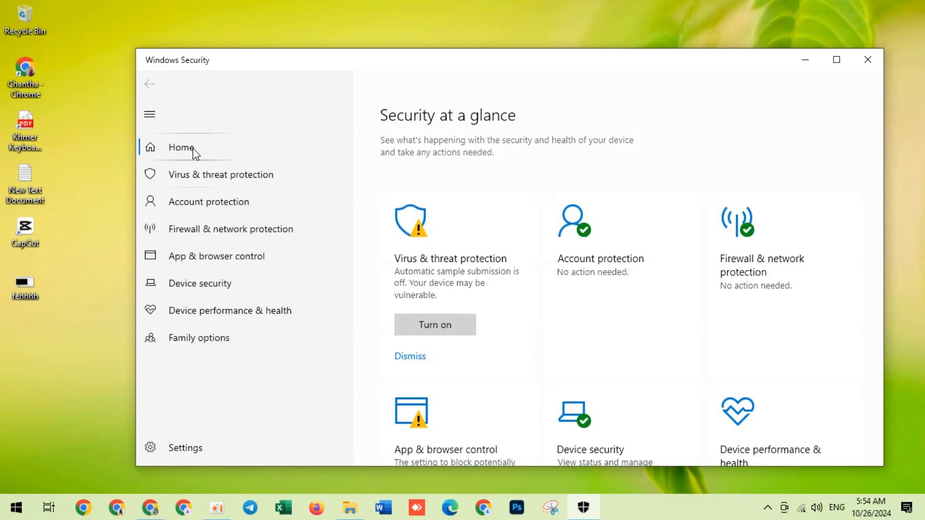
# Step: Open the Virus & threat protection settings and turn off Real-time protection
pyautogui.click(246, 176)
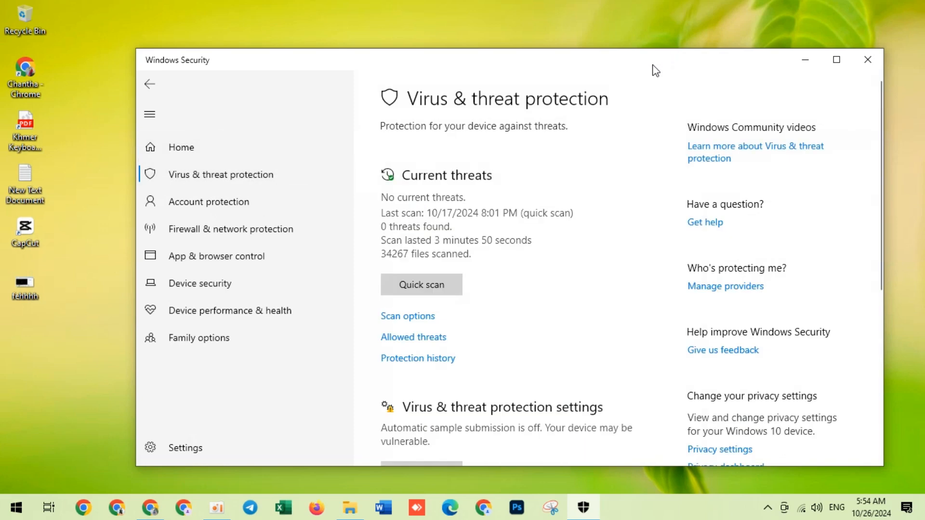
pyautogui.moveTo(652, 65); pyautogui.dragTo(604, 58)
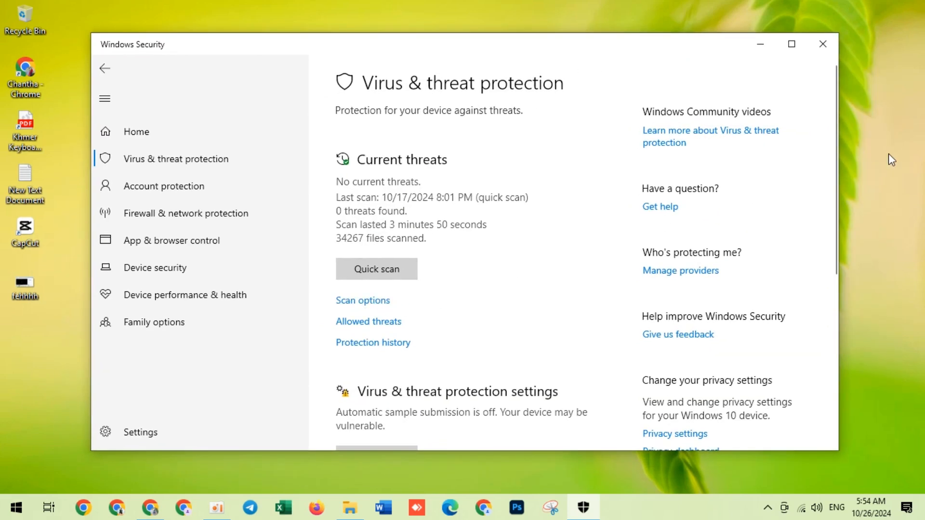
pyautogui.moveTo(835, 186); pyautogui.dragTo(824, 258)
pyautogui.click(387, 366)
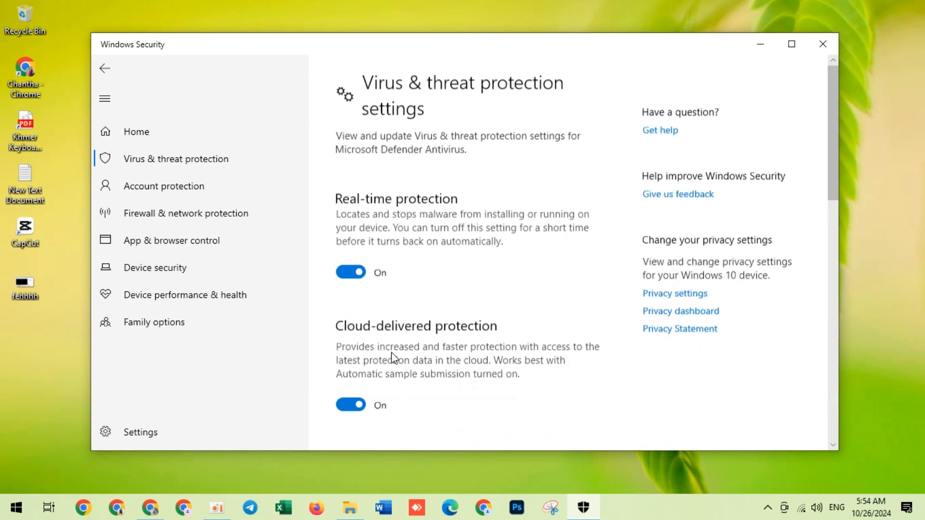
pyautogui.click(349, 272)
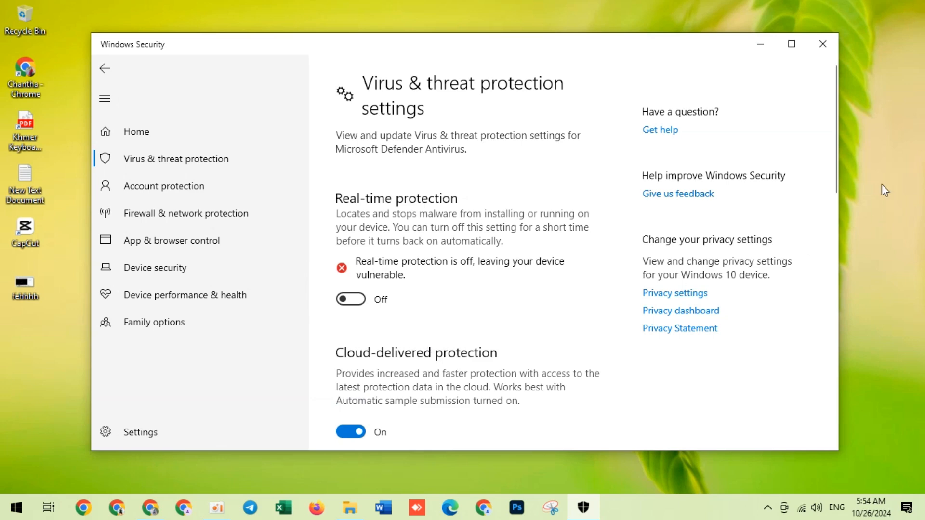
# Step: Turn off Cloud-delivered protection and dismiss the warnings for it and for Automatic sample submission
pyautogui.scroll(-5, 824, 212)
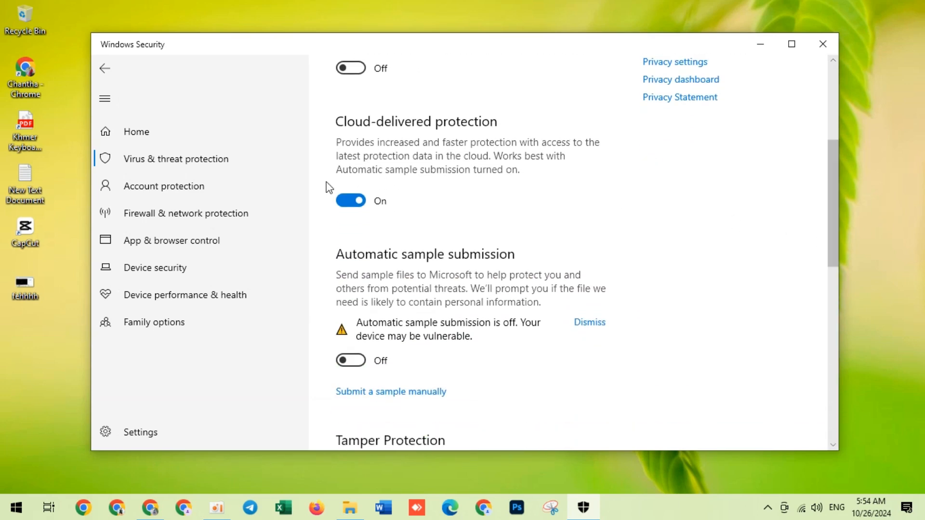
pyautogui.click(350, 200)
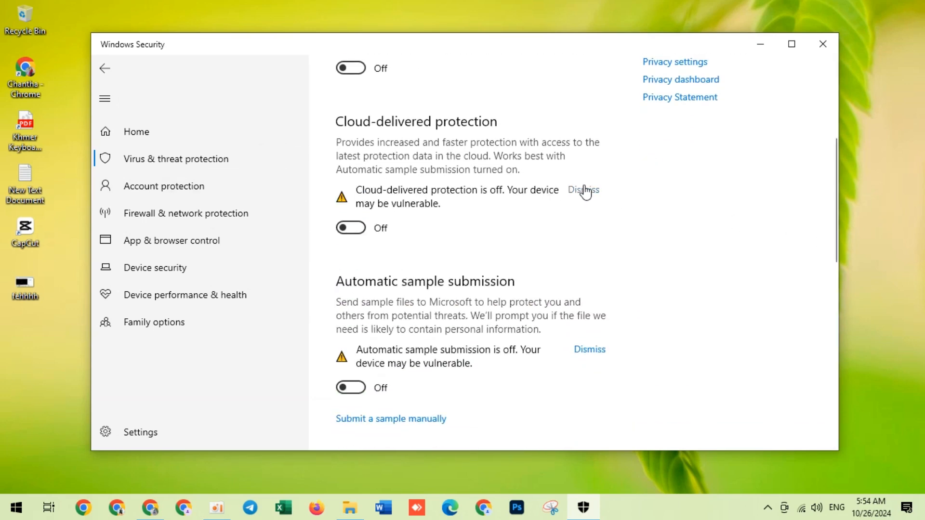
pyautogui.click(588, 192)
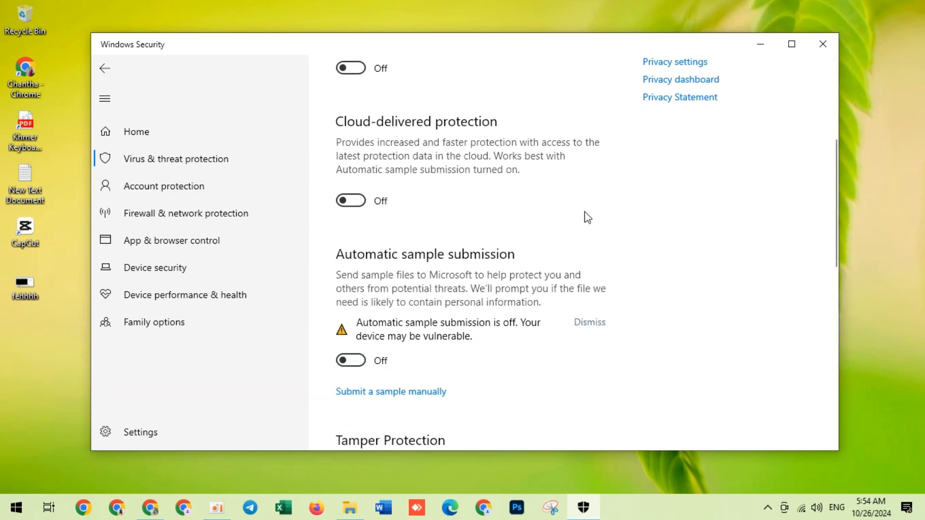
pyautogui.click(595, 323)
# Step: Look over the remaining virus and threat protection settings and close Windows Security
pyautogui.scroll(-6, 659, 289)
pyautogui.scroll(6, 660, 289)
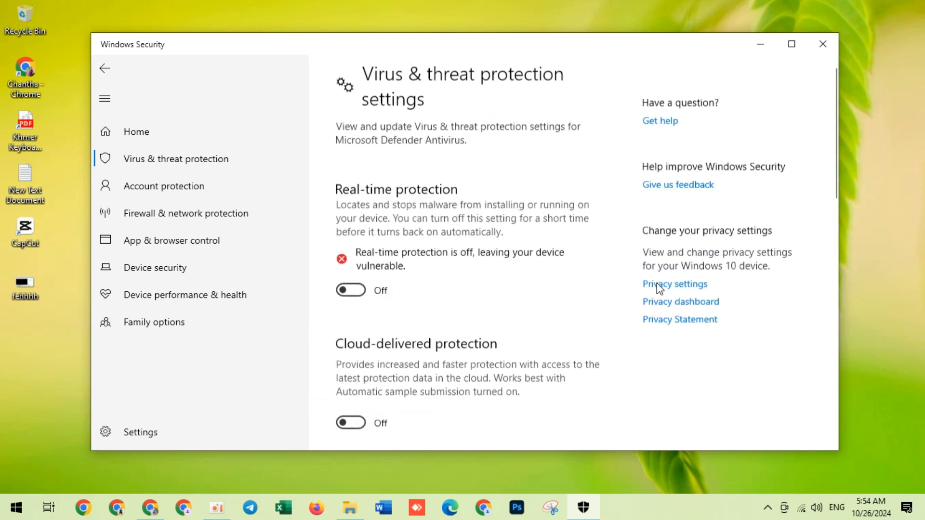
pyautogui.moveTo(836, 162)
pyautogui.mouseDown()
pyautogui.moveTo(826, 285)
pyautogui.moveTo(824, 159)
pyautogui.mouseUp()
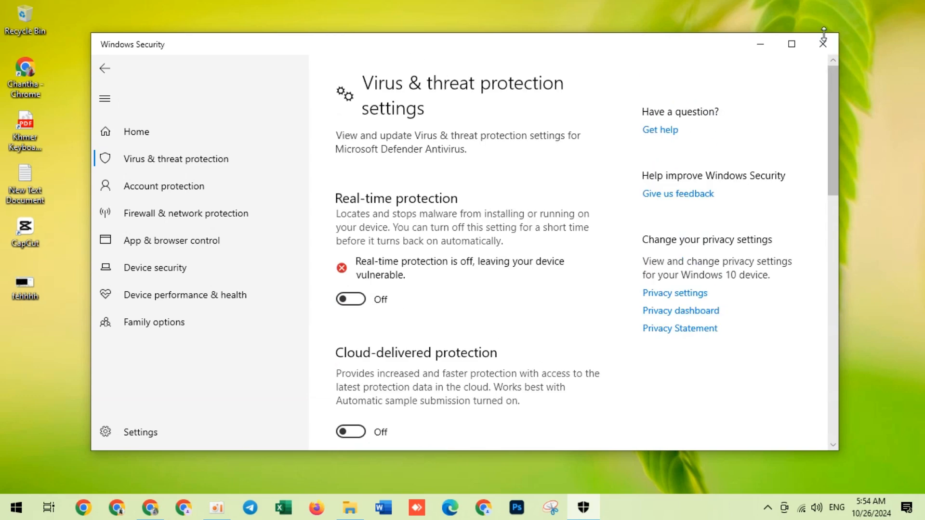
pyautogui.click(822, 44)
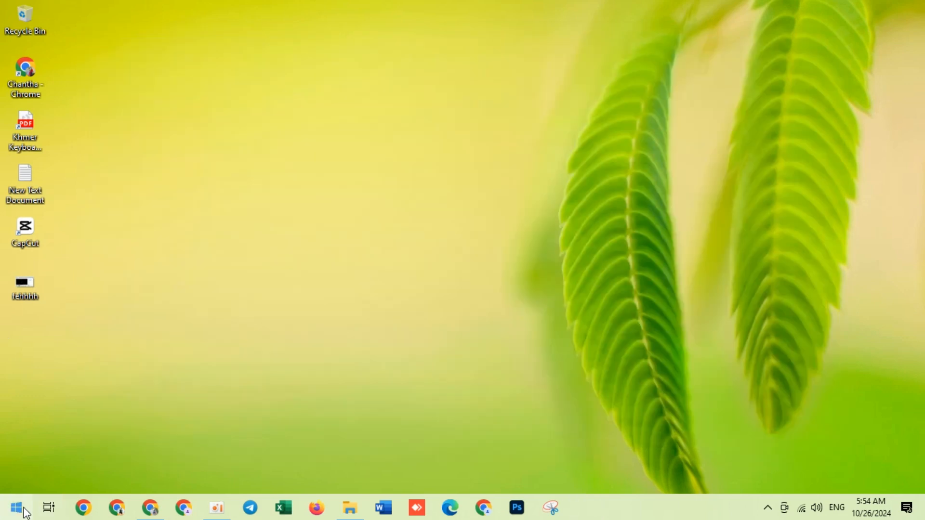
# Step: Search Windows for "registry", run Registry Editor as administrator and collapse the HKEY_CURRENT_USER branch
pyautogui.click(11, 512)
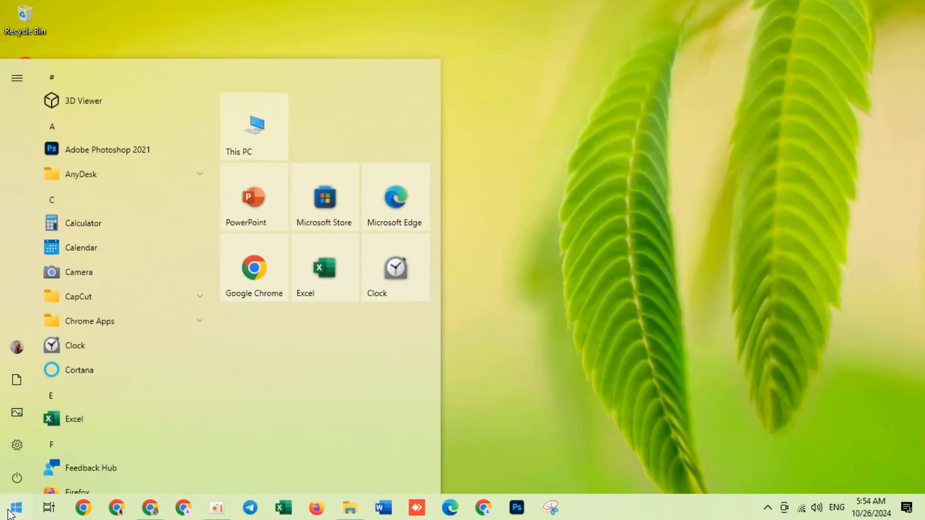
pyautogui.write('re')
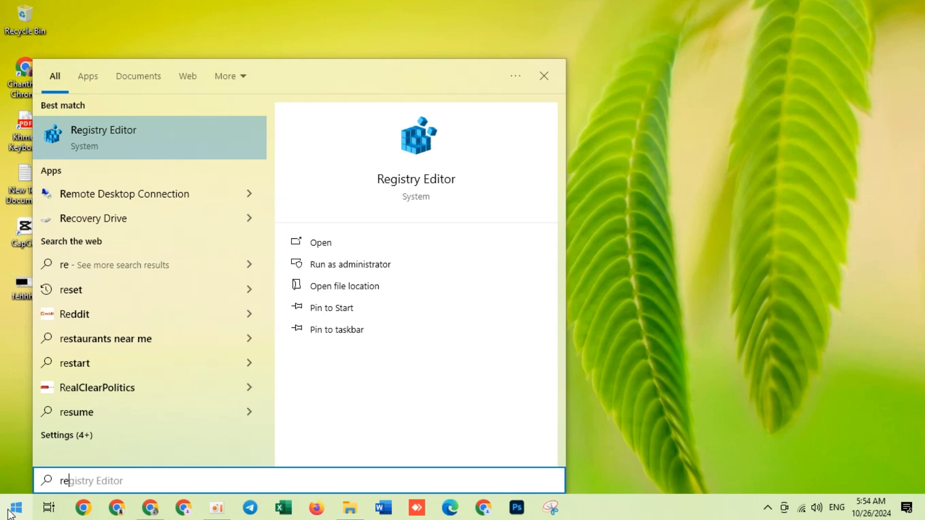
pyautogui.write('gi')
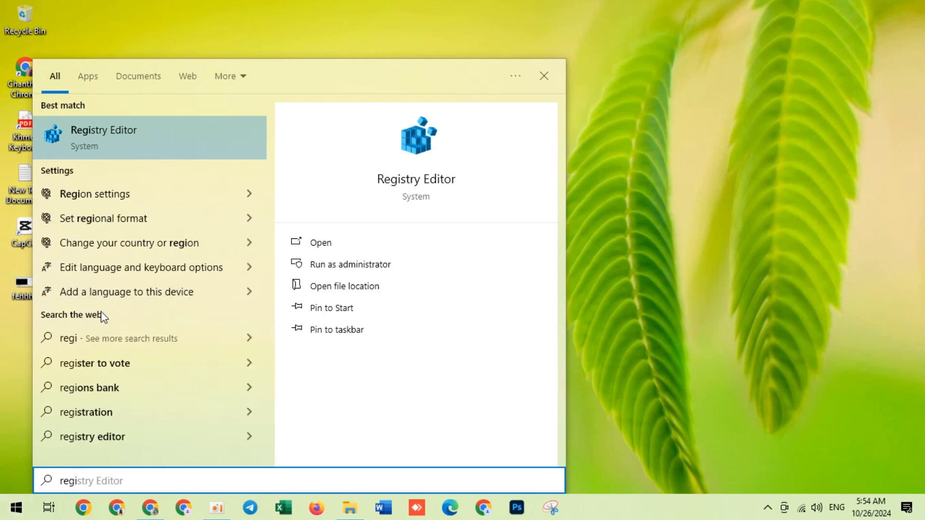
pyautogui.write('stry')
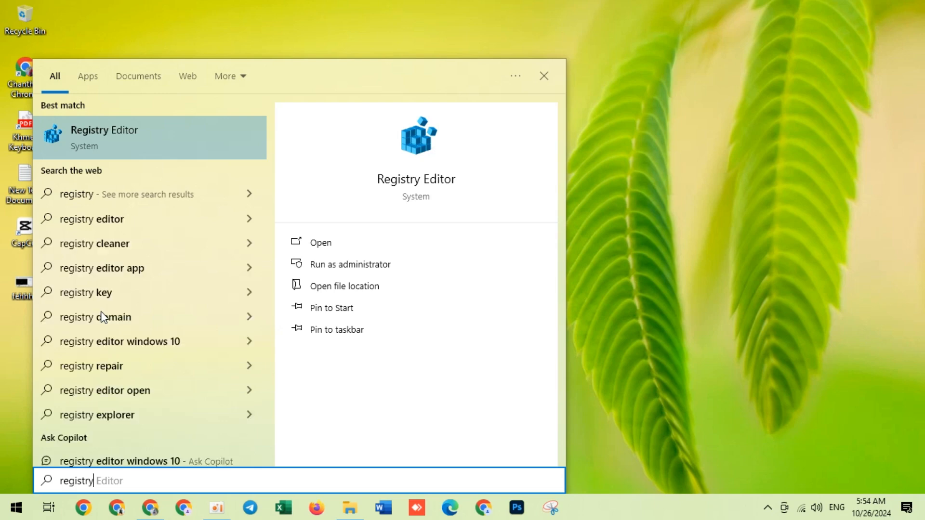
pyautogui.rightClick(143, 131)
pyautogui.click(172, 145)
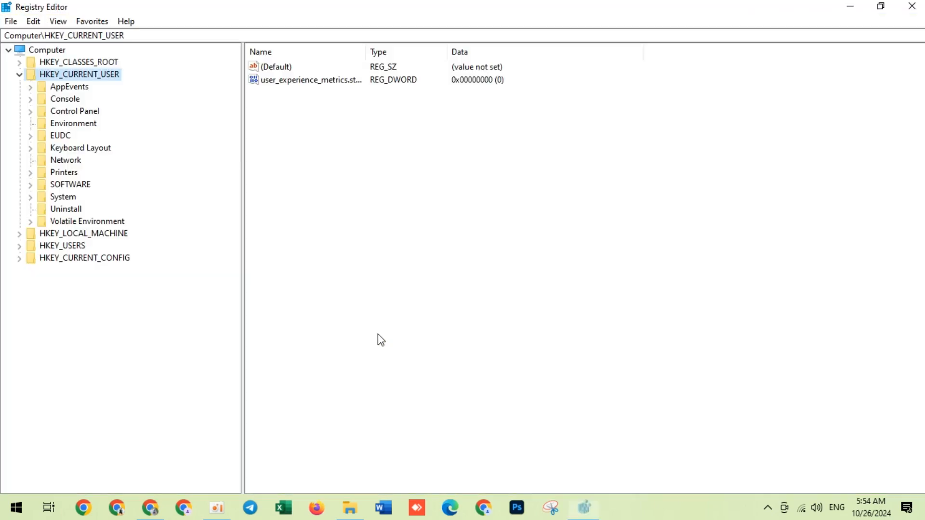
pyautogui.click(20, 74)
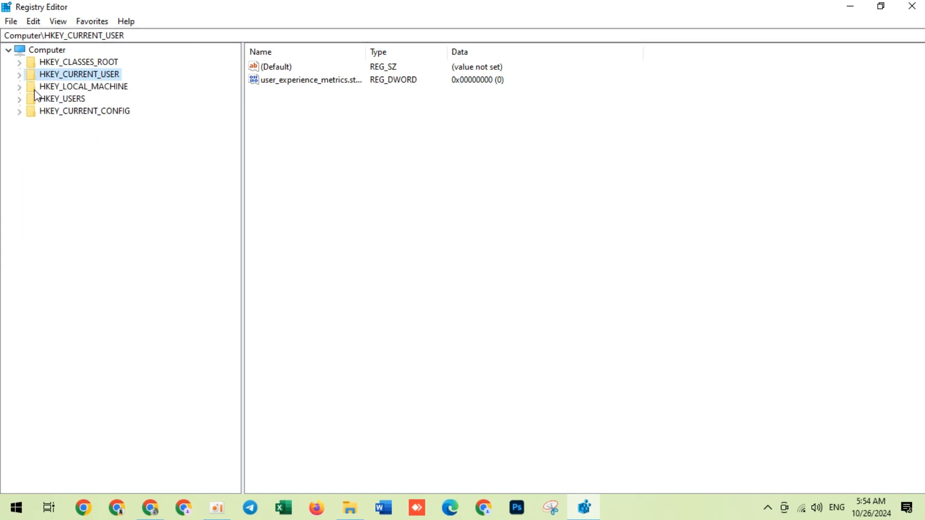
pyautogui.click(11, 22)
pyautogui.click(42, 51)
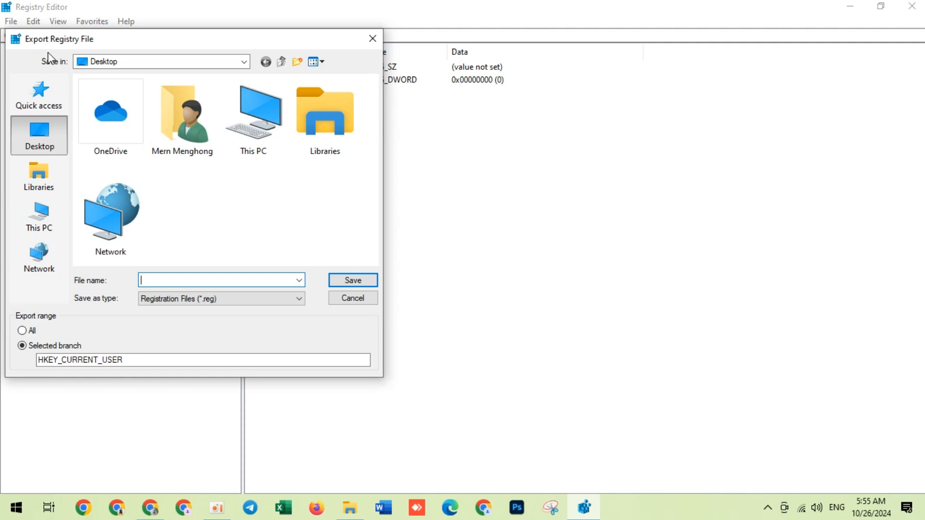
pyautogui.click(364, 295)
pyautogui.click(12, 22)
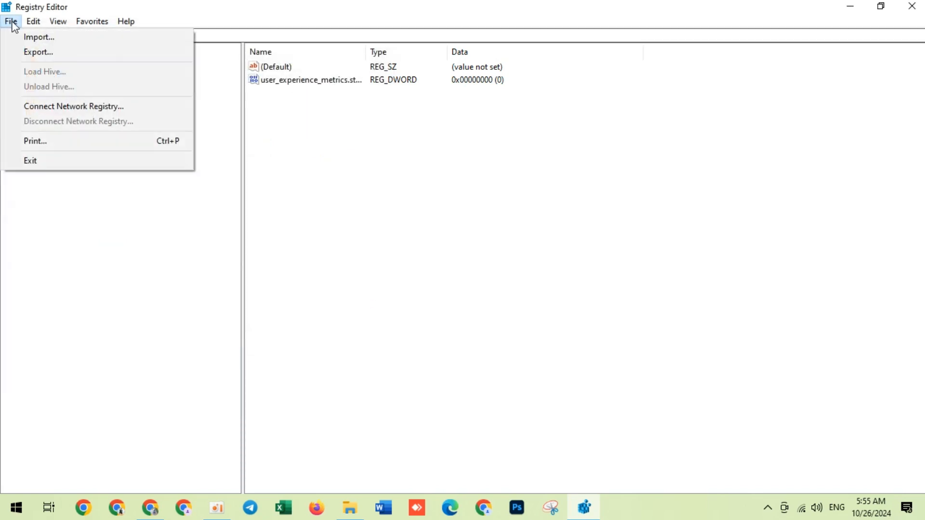
pyautogui.click(22, 37)
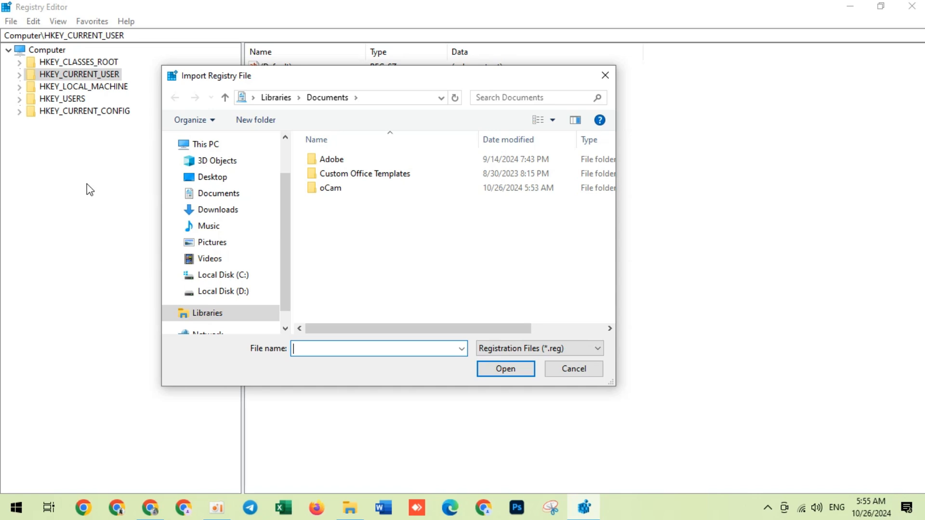
pyautogui.click(573, 369)
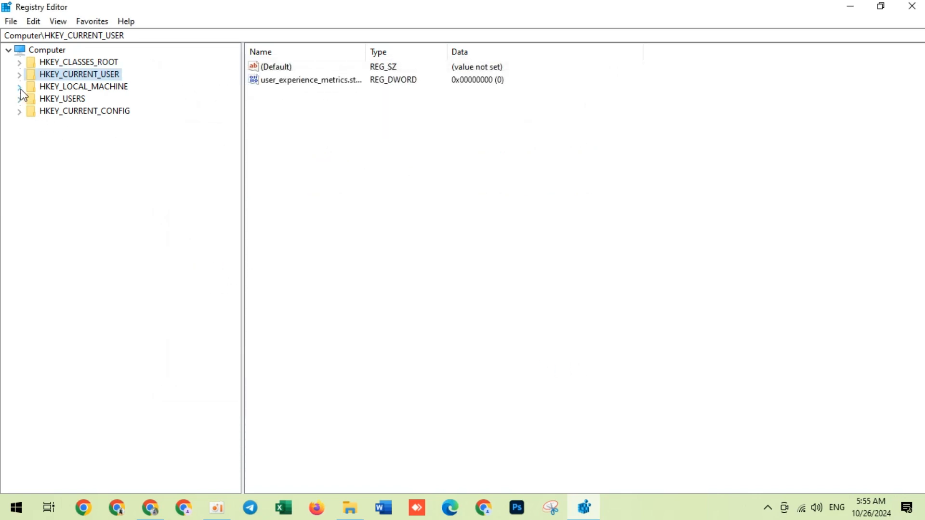
# Step: Select the registry key HKEY_LOCAL_MACHINE\SOFTWARE\Microsoft\Windows Defender and dismiss the value creation error dialog
pyautogui.click(20, 87)
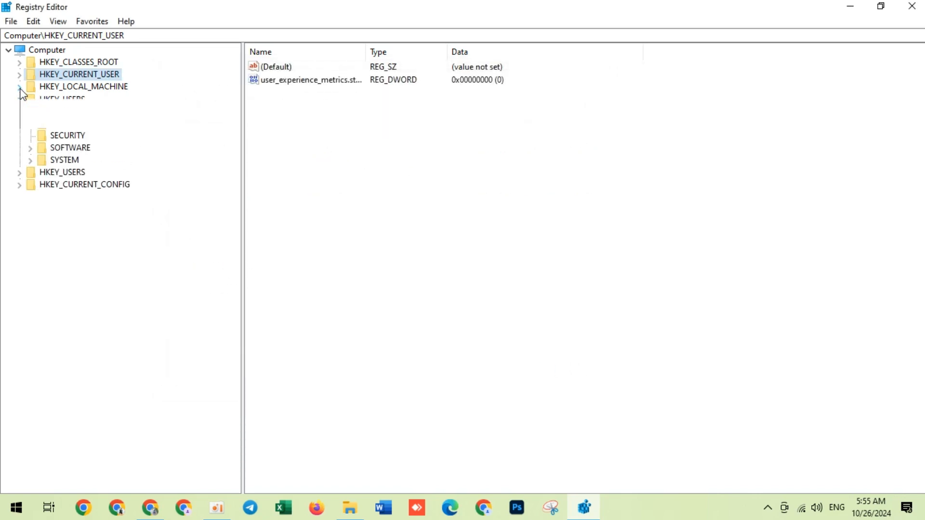
pyautogui.click(31, 148)
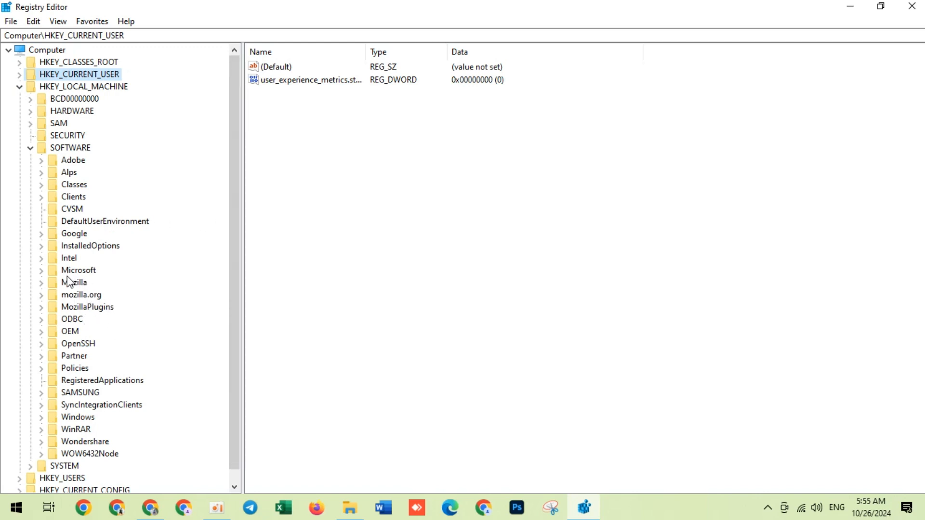
pyautogui.click(42, 272)
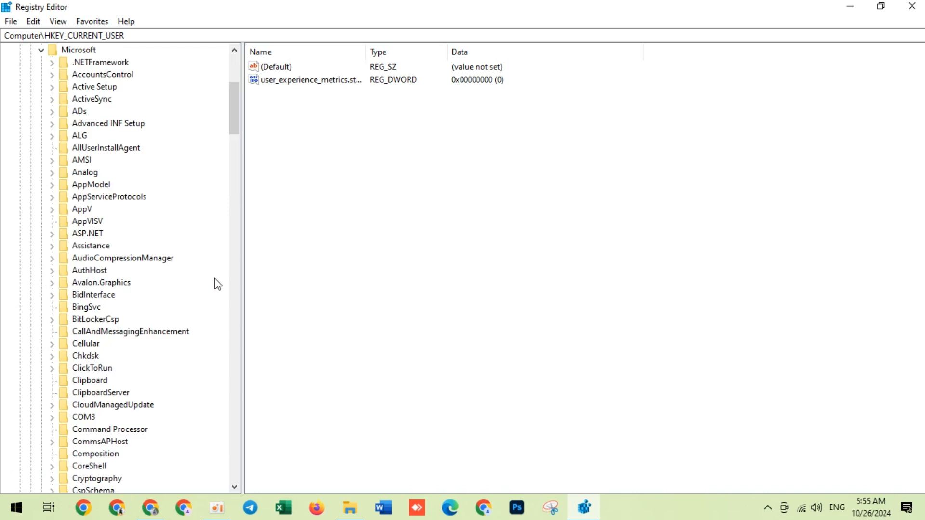
pyautogui.scroll(-20, 146, 292)
pyautogui.scroll(-8, 149, 292)
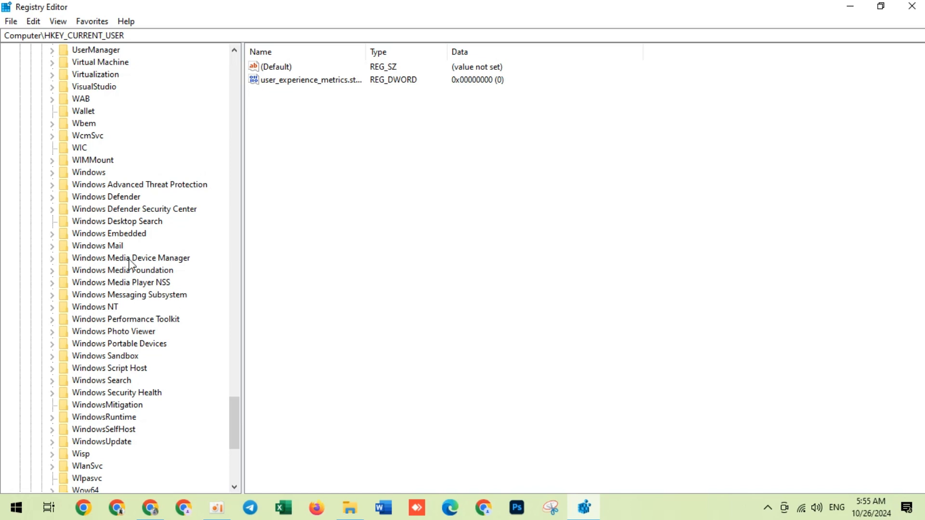
pyautogui.click(112, 198)
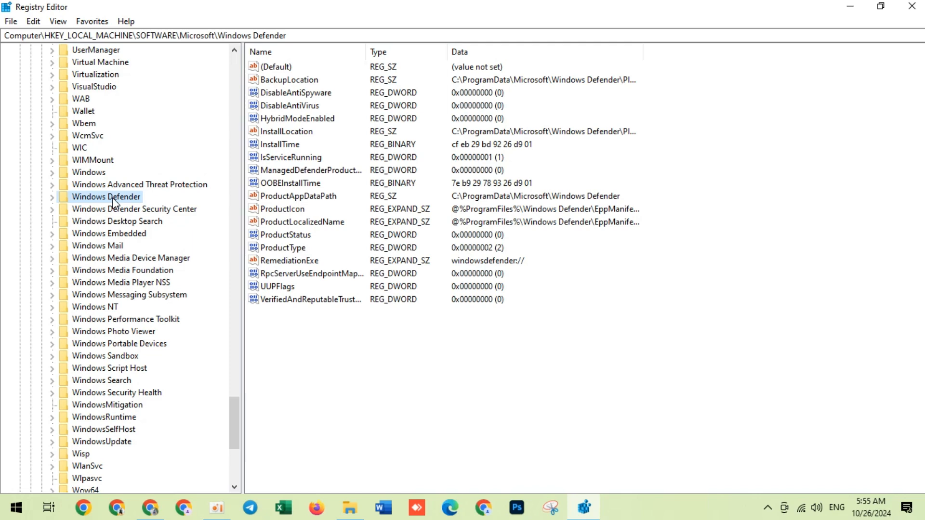
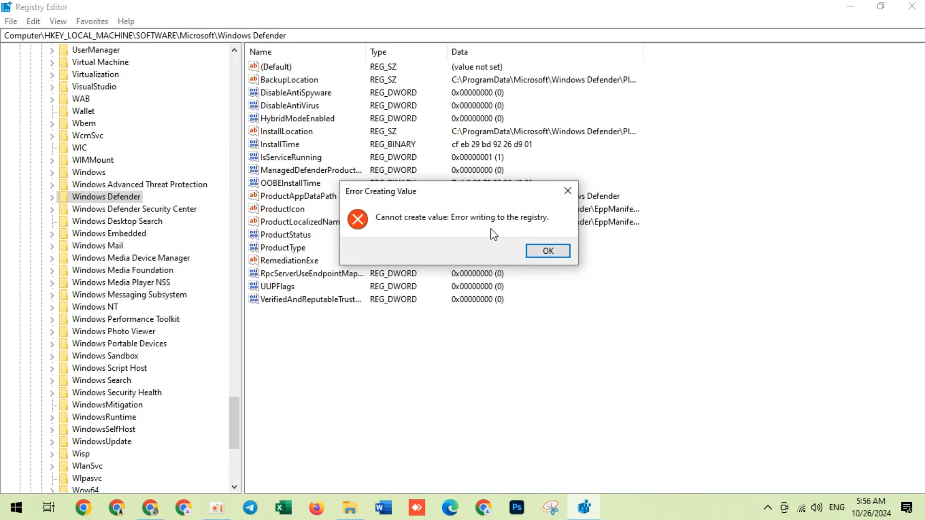
pyautogui.click(567, 194)
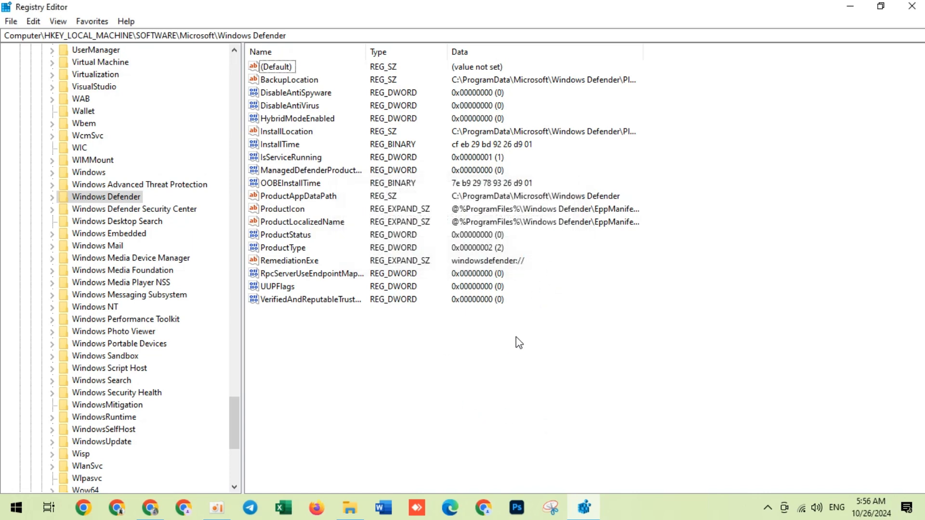
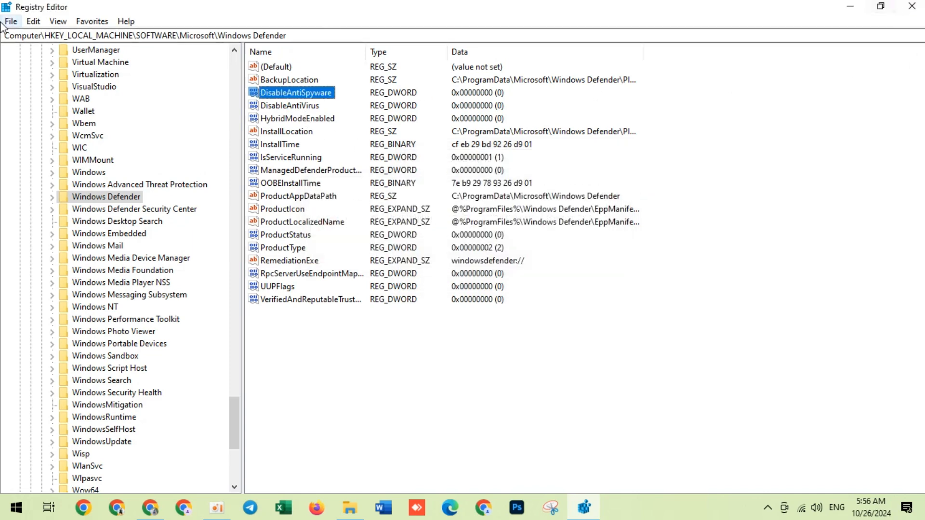
# Step: Collapse the Microsoft, SOFTWARE and HKEY_LOCAL_MACHINE branches of the registry tree and close Registry Editor
pyautogui.scroll(15, 126, 179)
pyautogui.scroll(15, 139, 180)
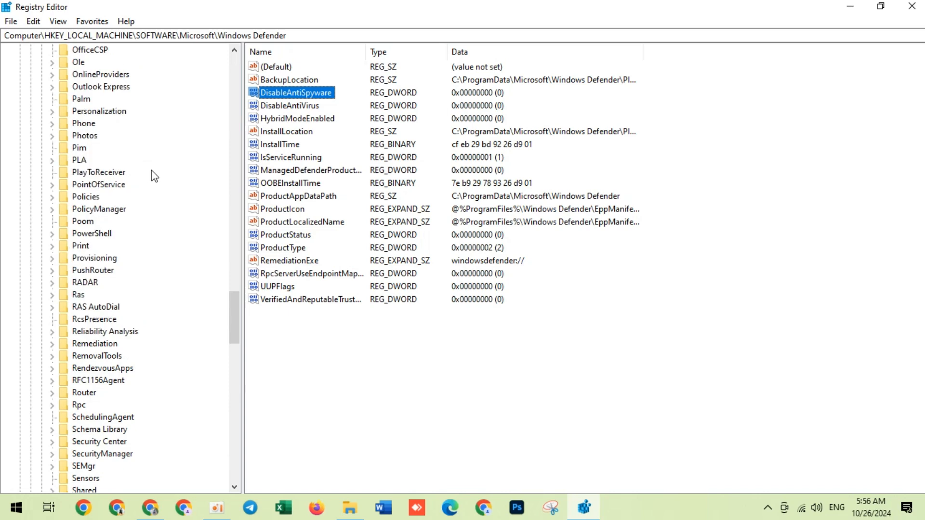
pyautogui.scroll(6, 145, 179)
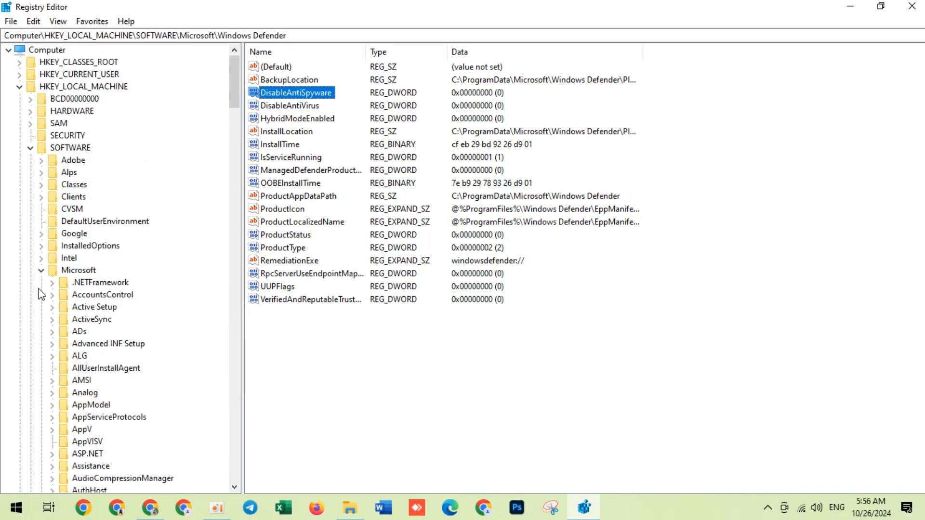
pyautogui.click(41, 270)
pyautogui.click(30, 148)
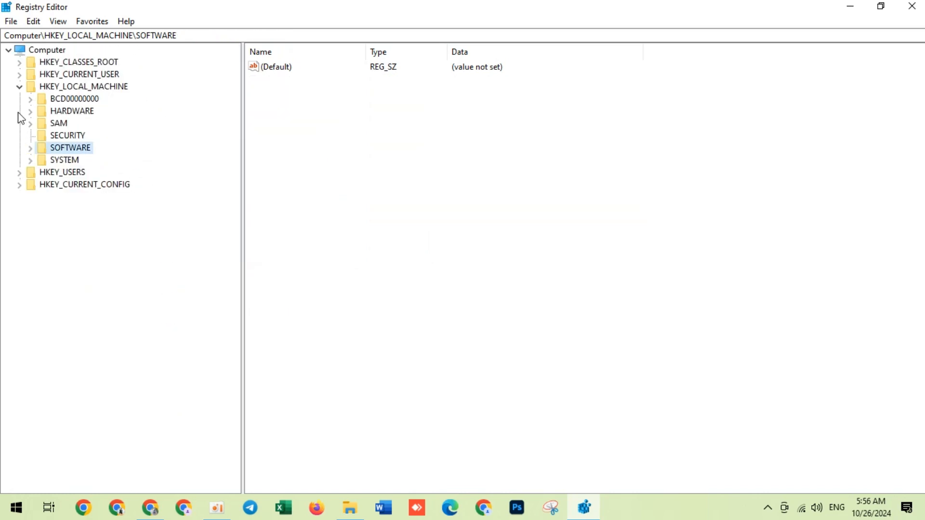
pyautogui.click(21, 89)
pyautogui.click(562, 188)
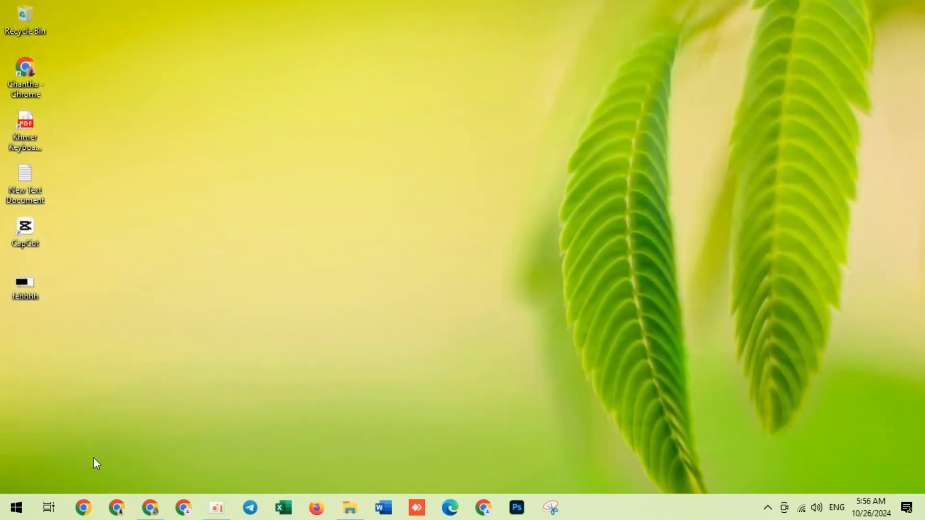
# Step: Show the Restart option among the Windows shut down and sign out choices and dismiss it without restarting
pyautogui.rightClick(16, 506)
pyautogui.moveTo(149, 470)
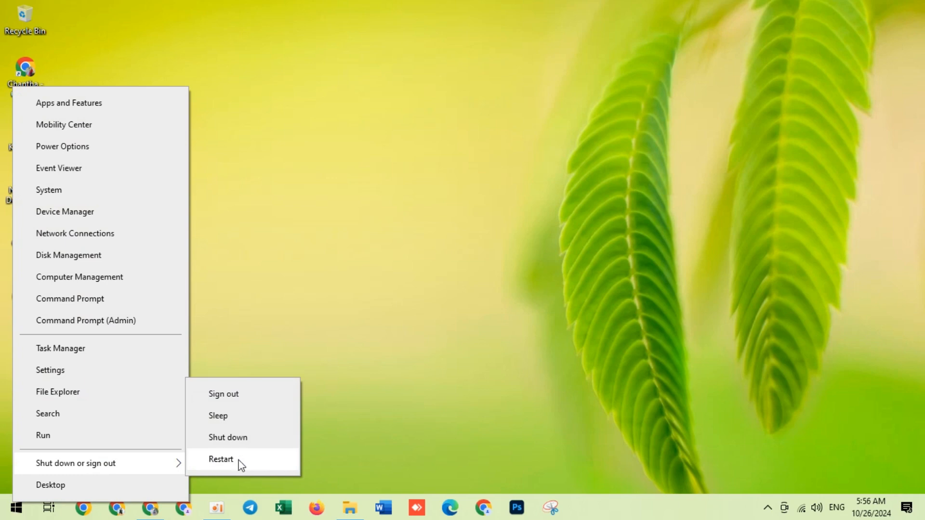
pyautogui.click(456, 364)
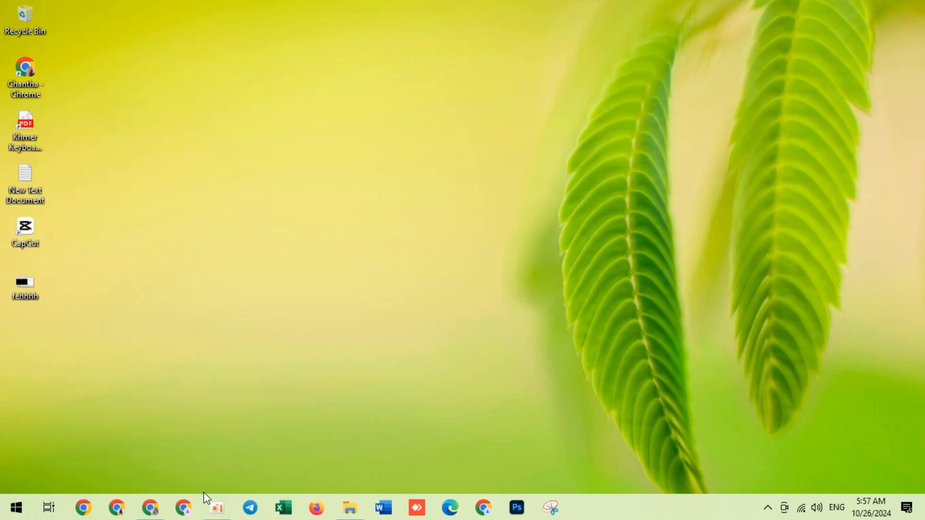